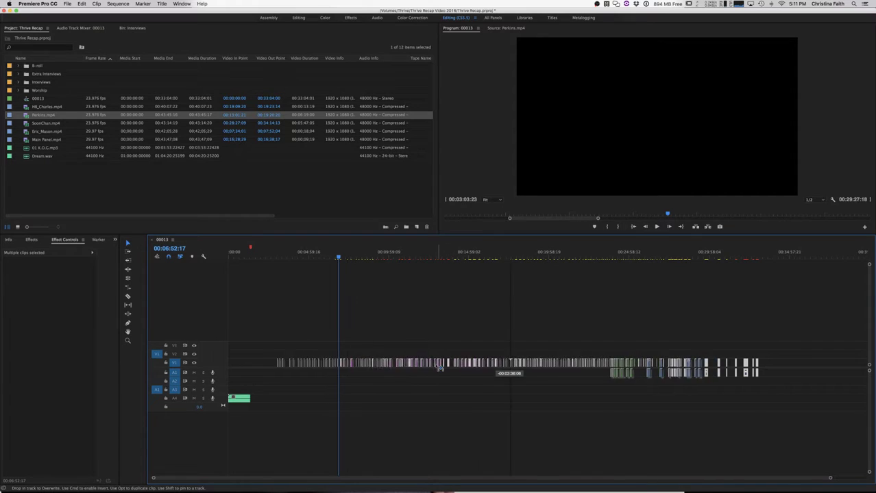
# Move the green music clip at the start of the timeline from audio track A4 up to A1.
pyautogui.click(428, 335)
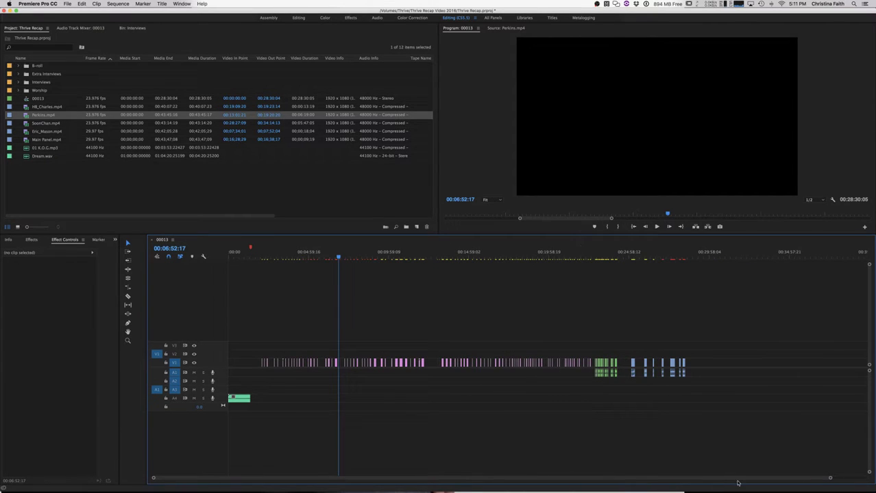
pyautogui.moveTo(829, 480); pyautogui.dragTo(513, 479)
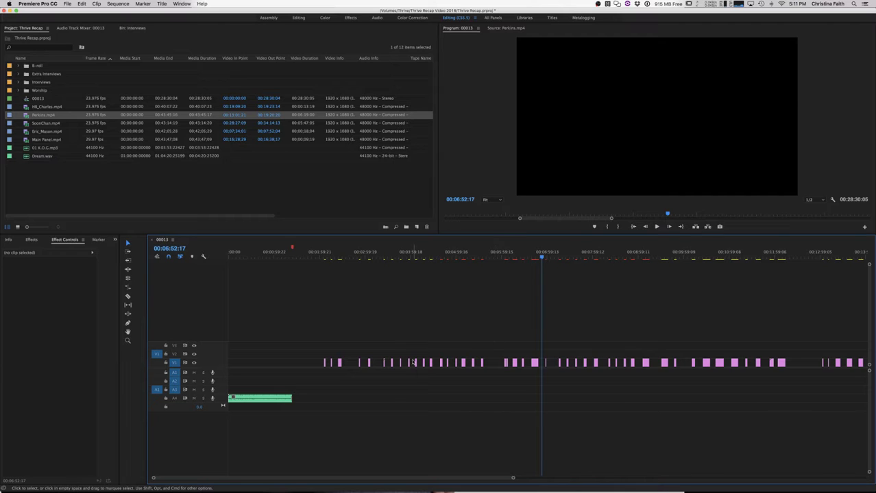
pyautogui.moveTo(288, 403); pyautogui.dragTo(289, 372)
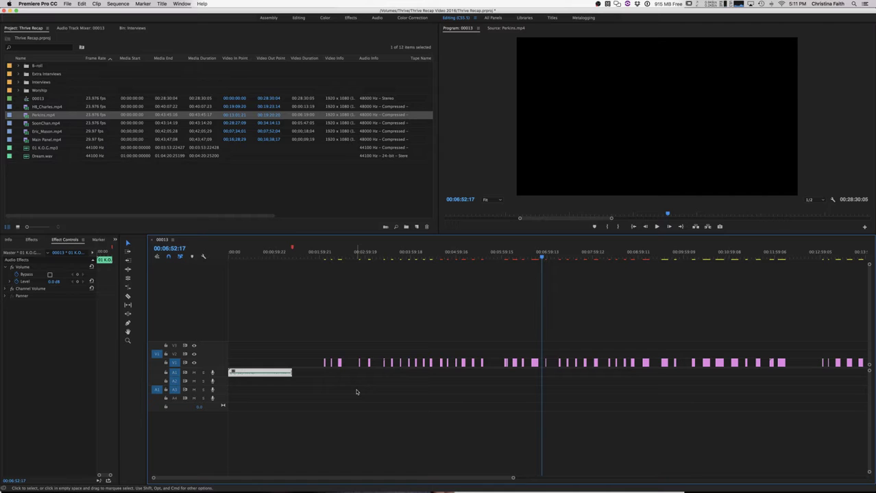
# Move the last group of pink clips on V1 earlier to close the wide gap after the preceding pink clips.
pyautogui.moveTo(809, 379); pyautogui.dragTo(522, 365)
pyautogui.hscroll(10, 668, 381)
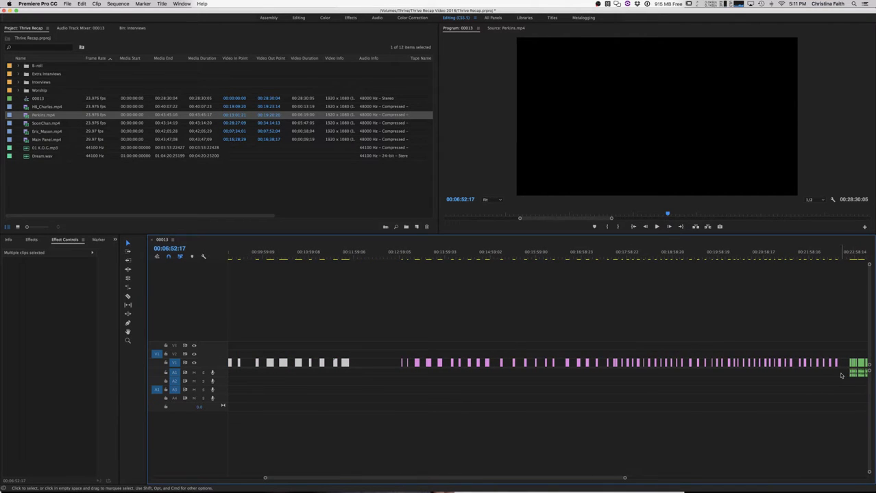
pyautogui.moveTo(840, 374); pyautogui.dragTo(375, 363)
pyautogui.click(536, 359)
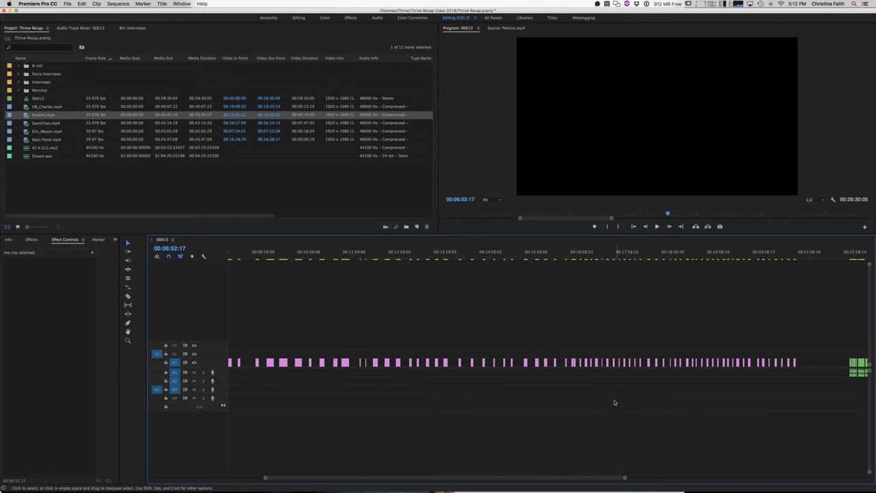
pyautogui.rightClick(537, 367)
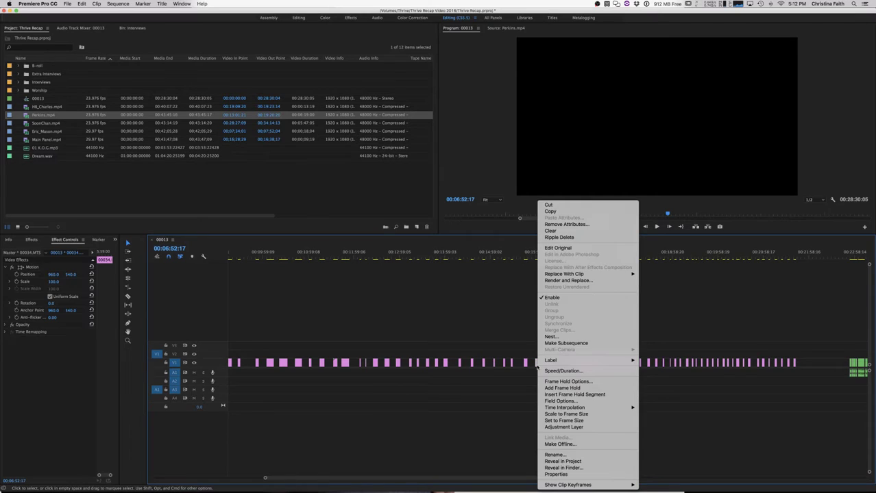
pyautogui.press('Escape')
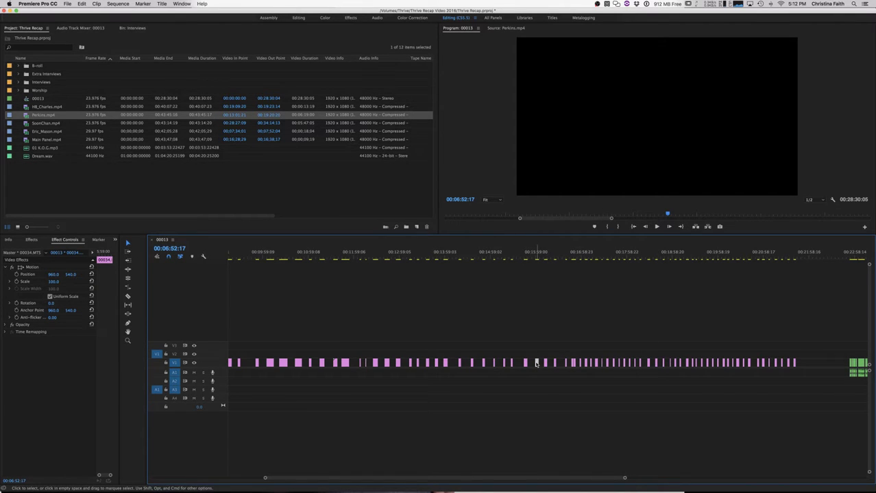
pyautogui.rightClick(536, 364)
pyautogui.press('Escape')
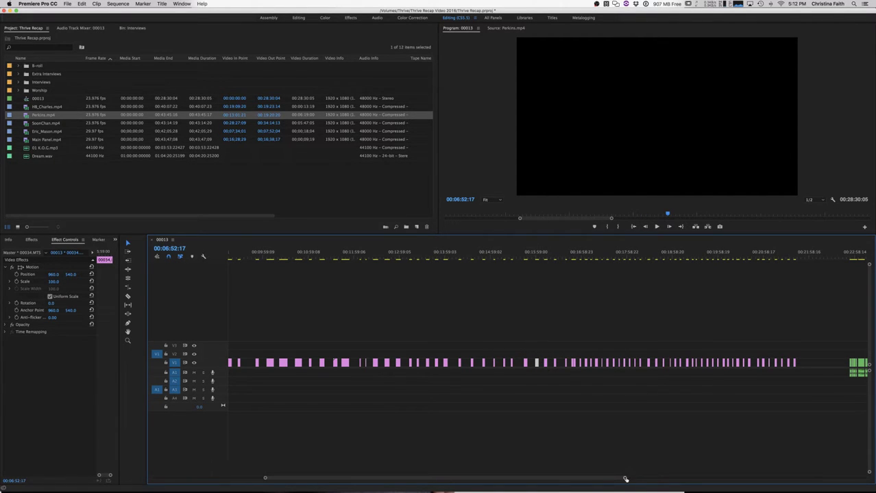
# Shift the pink clips after the playhead earlier to tighten the gap, and move the green clips about 38 seconds earlier.
pyautogui.moveTo(625, 479); pyautogui.dragTo(720, 479)
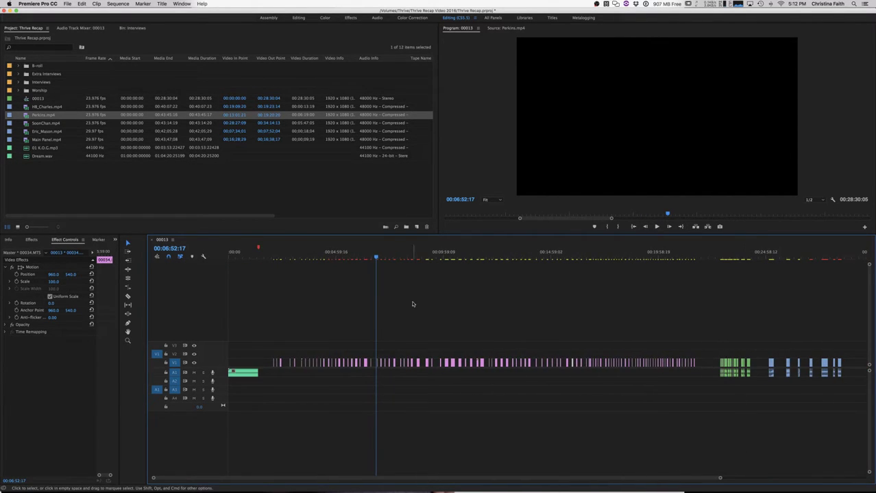
pyautogui.moveTo(702, 374); pyautogui.dragTo(376, 339)
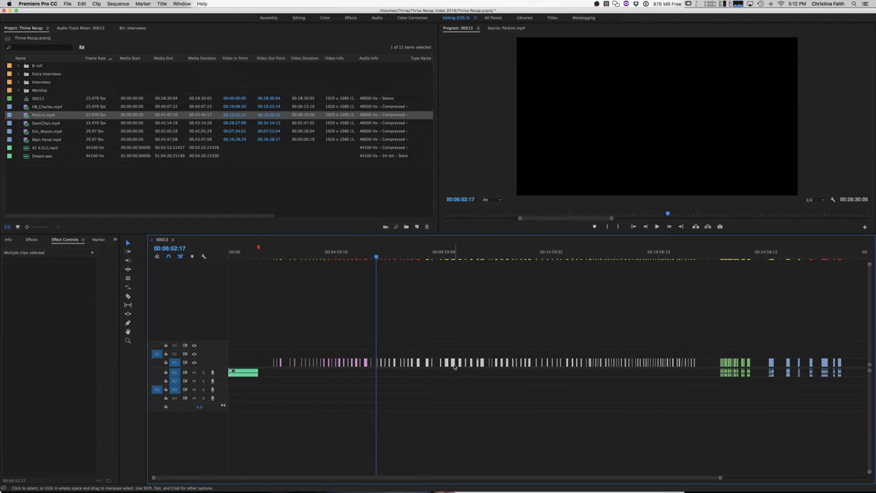
pyautogui.click(460, 333)
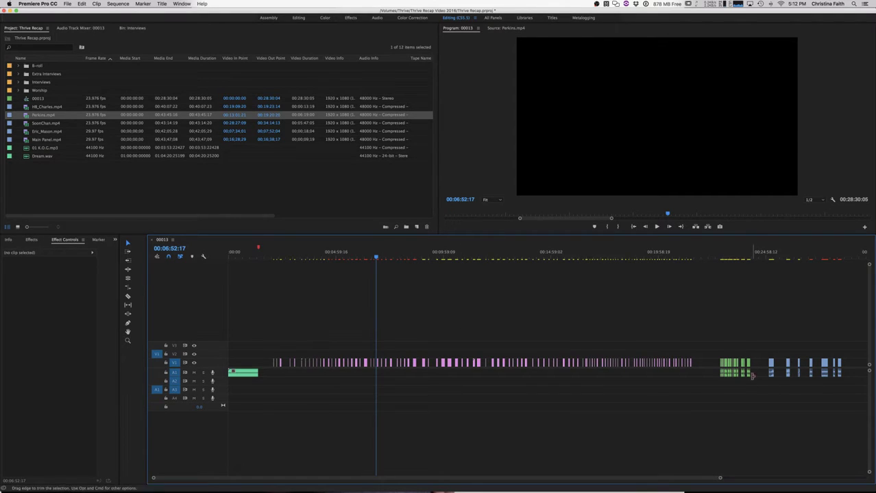
pyautogui.moveTo(756, 373); pyautogui.dragTo(715, 366)
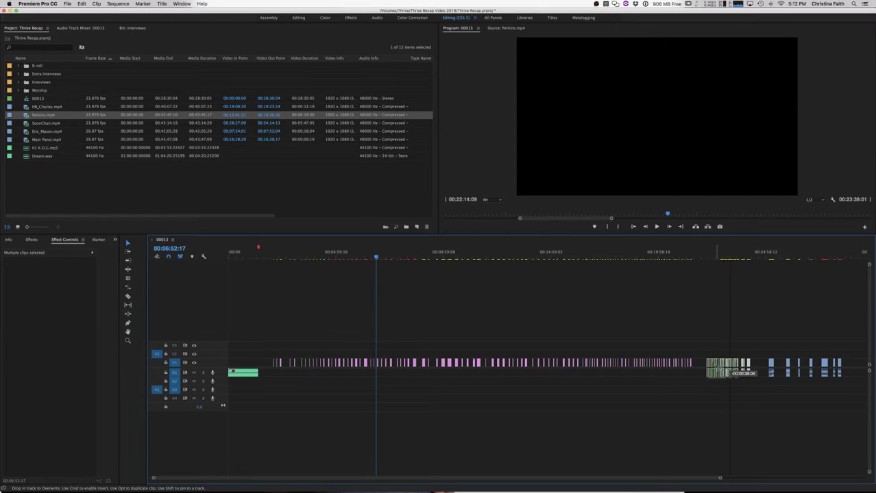
pyautogui.click(723, 342)
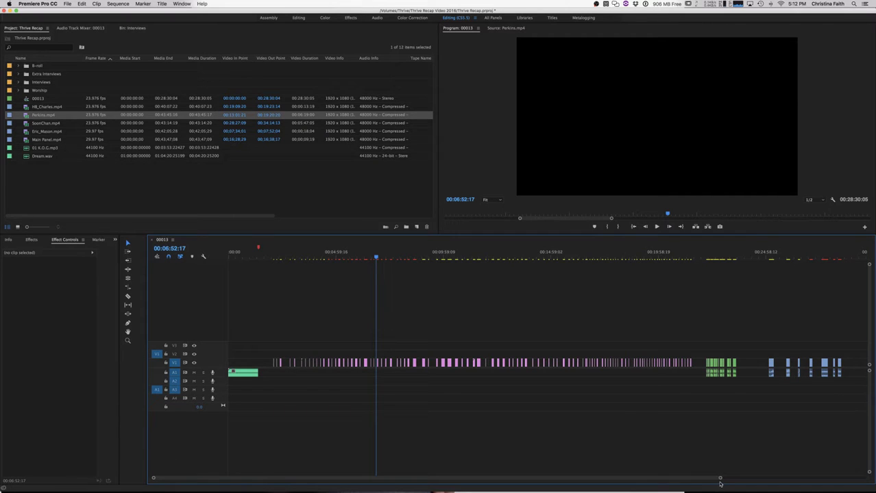
# Look over the clip groups, play the pink section from about 00:10:03, and return the playhead to the sequence start.
pyautogui.moveTo(720, 477); pyautogui.dragTo(621, 479)
pyautogui.moveTo(522, 479); pyautogui.dragTo(765, 478)
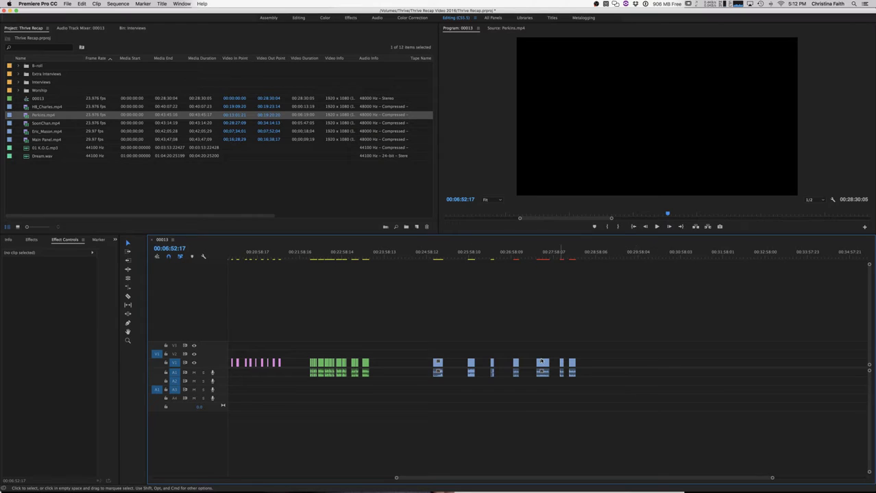
pyautogui.moveTo(770, 477); pyautogui.dragTo(857, 466)
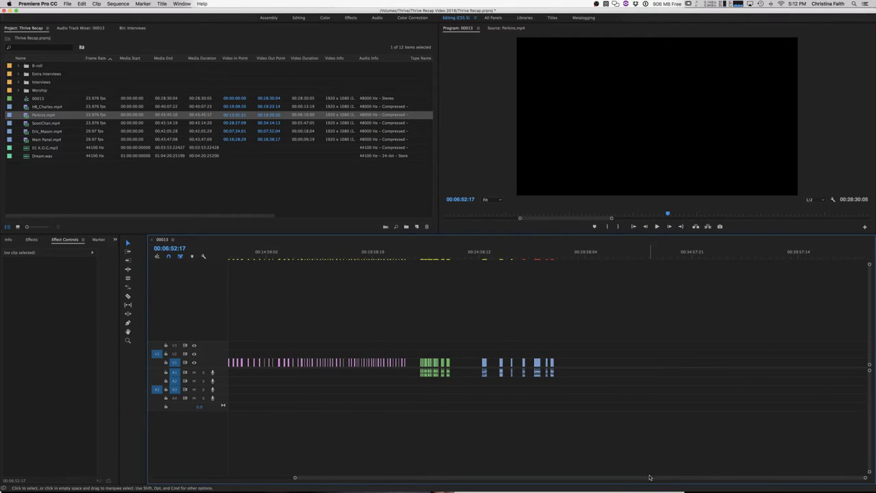
pyautogui.moveTo(646, 476); pyautogui.dragTo(476, 473)
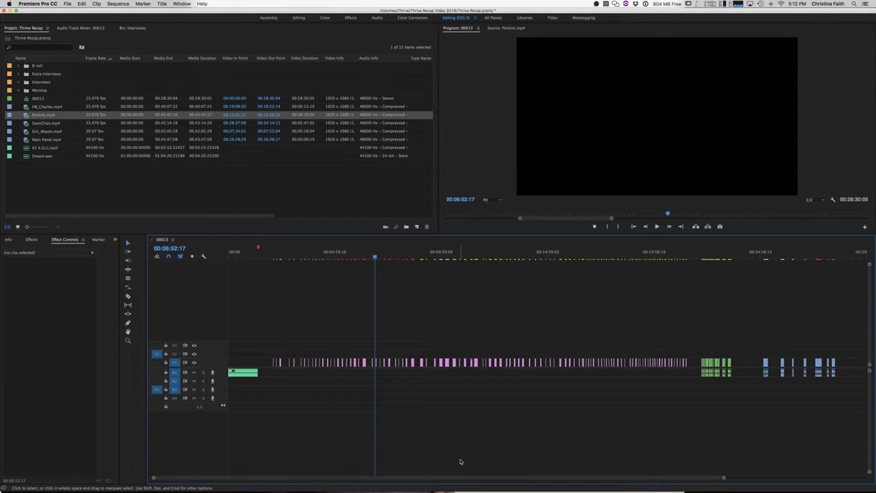
pyautogui.moveTo(274, 335); pyautogui.dragTo(685, 375)
pyautogui.click(442, 253)
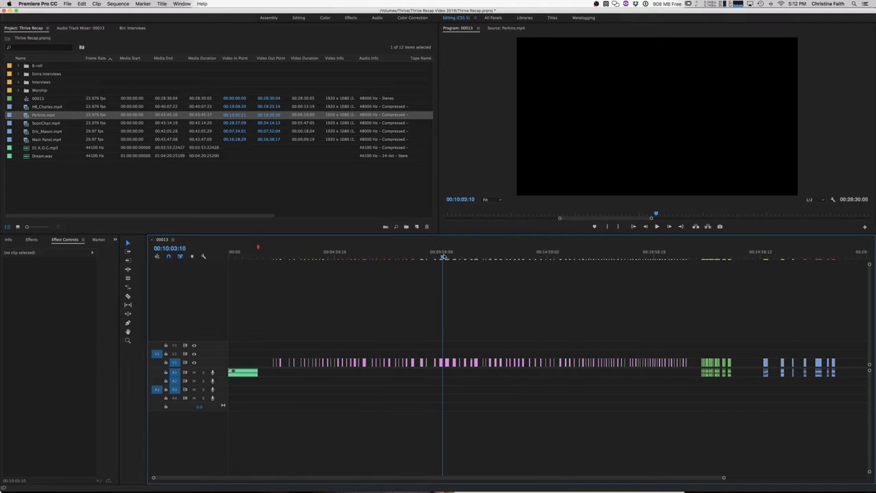
pyautogui.press('space')
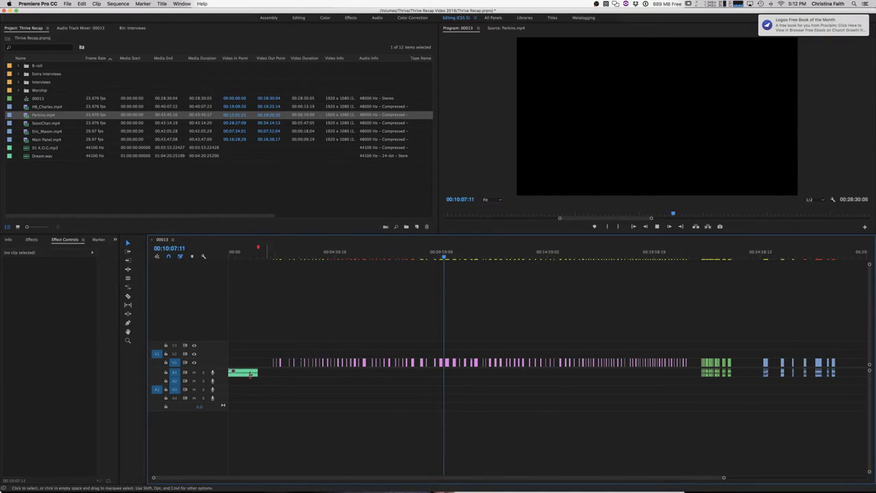
pyautogui.click(239, 253)
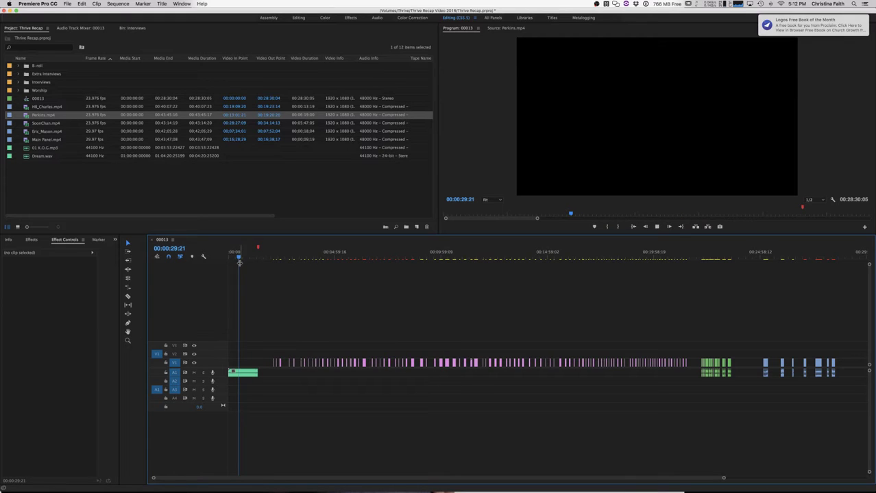
pyautogui.moveTo(241, 252); pyautogui.dragTo(225, 254)
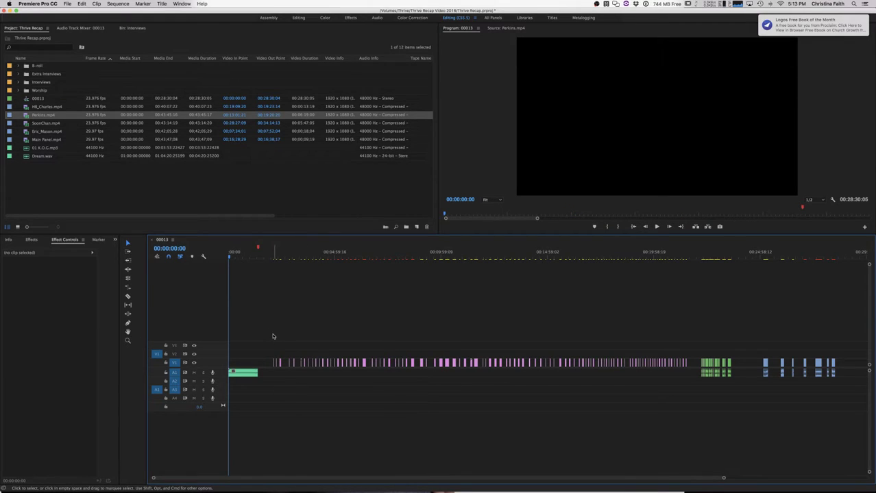
# Preview the green interview clips around 00:22:38 and 00:22:50, and the first blue speaker clip at about 00:25:11.
pyautogui.click(710, 253)
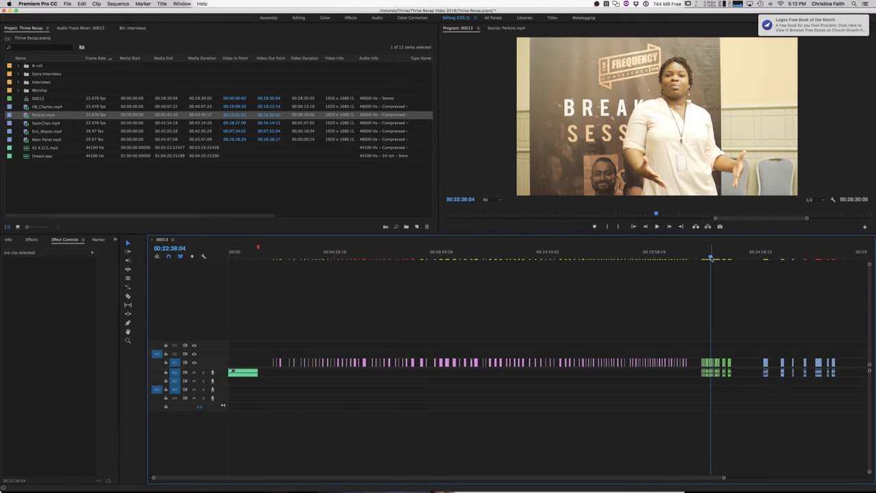
pyautogui.moveTo(710, 257); pyautogui.dragTo(714, 257)
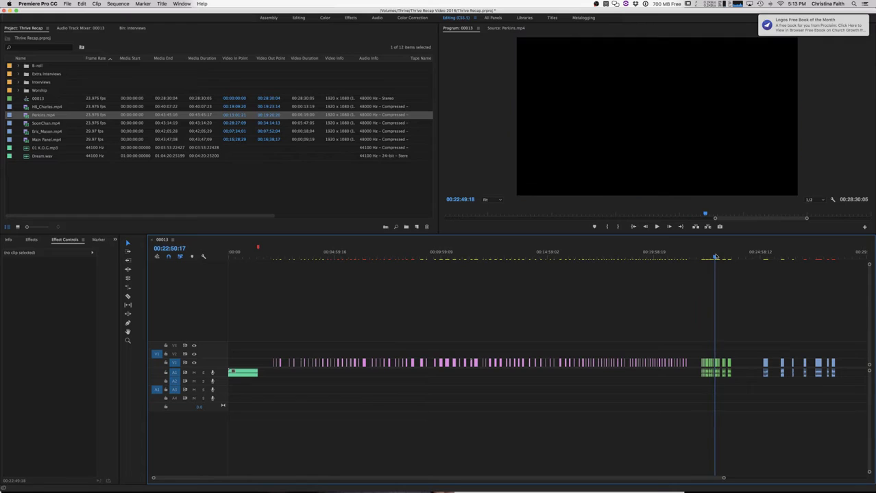
pyautogui.press('space')
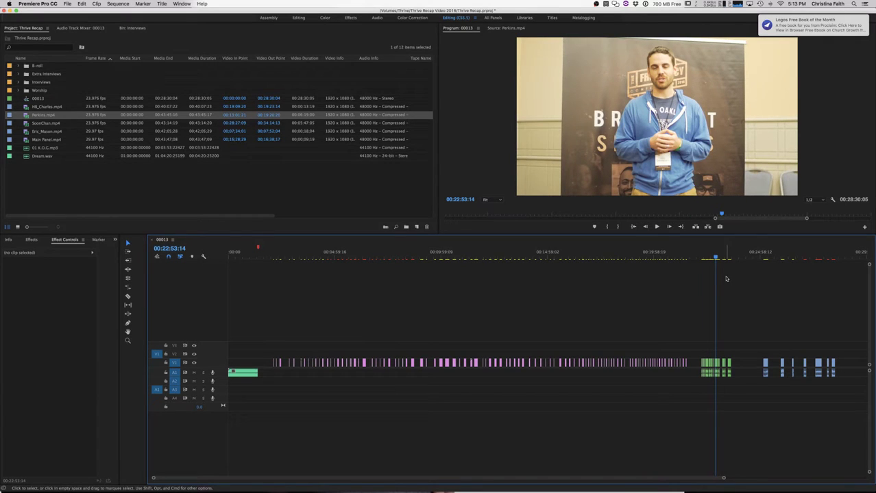
pyautogui.click(767, 256)
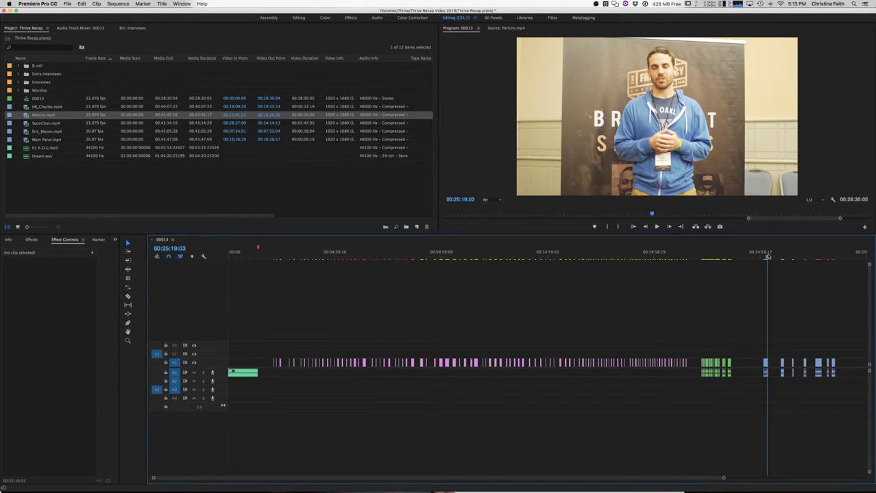
pyautogui.moveTo(766, 256); pyautogui.dragTo(765, 259)
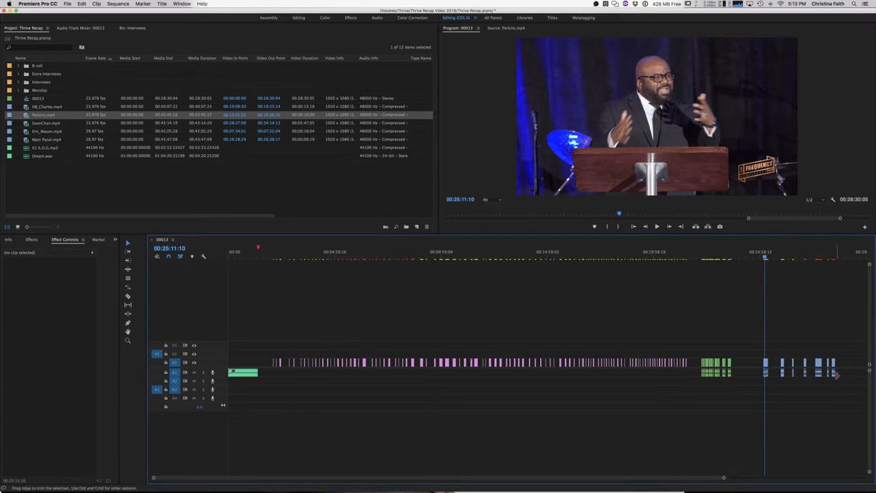
pyautogui.moveTo(850, 388); pyautogui.dragTo(764, 363)
pyautogui.rightClick(768, 364)
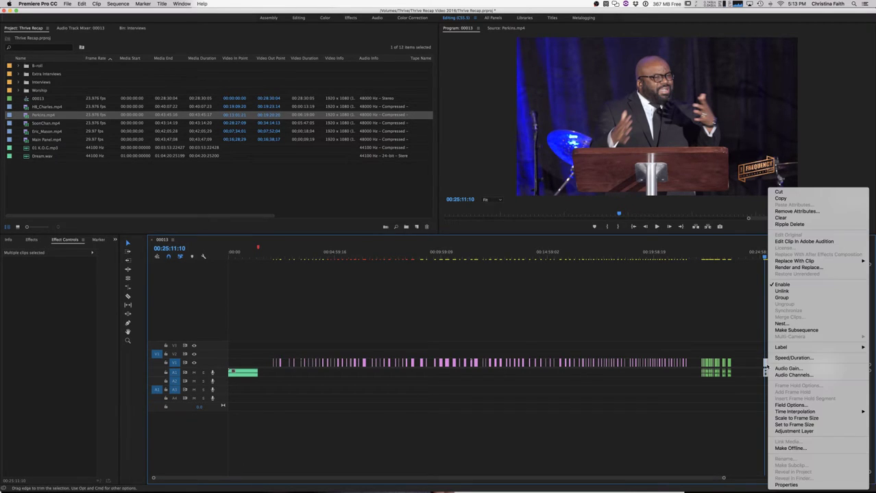
pyautogui.moveTo(777, 347)
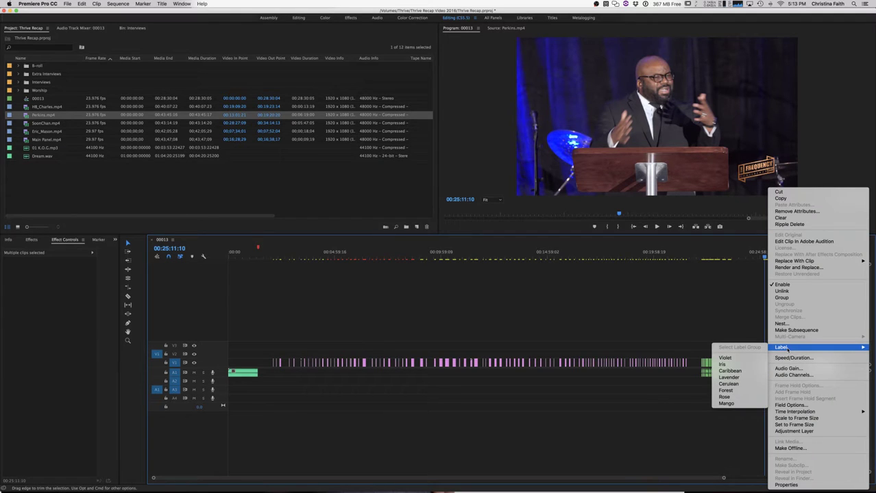
pyautogui.click(752, 374)
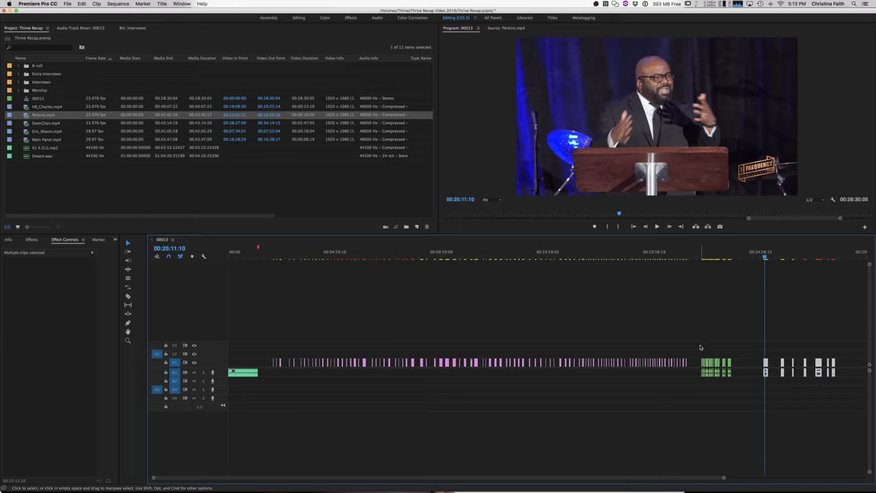
pyautogui.click(650, 317)
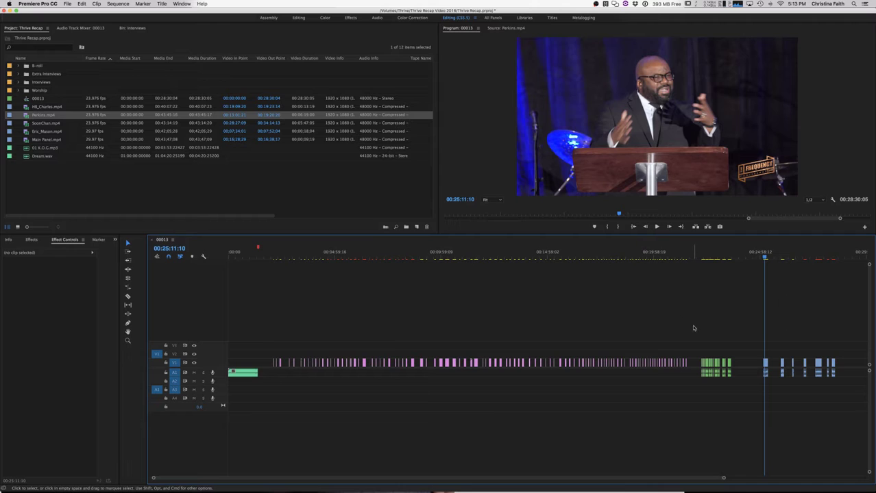
# Assign the Mango label colour to all the blue speaker clips at the end of the timeline, and deselect them.
pyautogui.moveTo(842, 395); pyautogui.dragTo(755, 338)
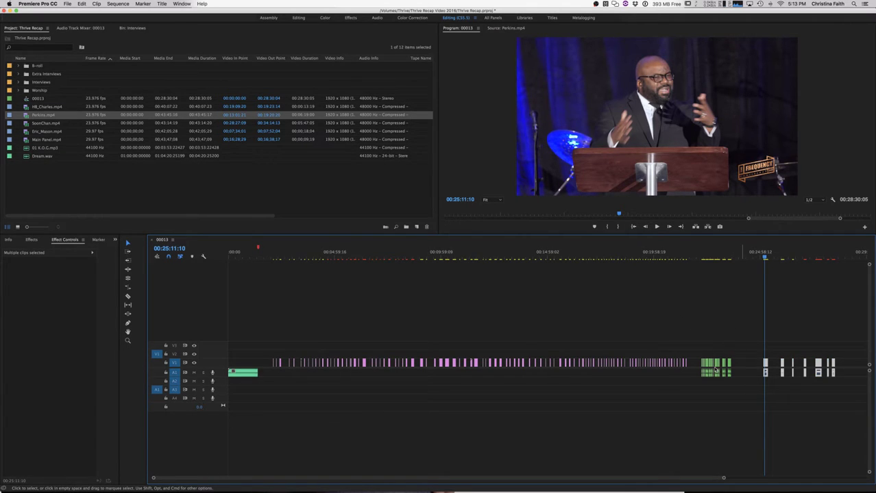
pyautogui.rightClick(765, 363)
pyautogui.moveTo(778, 349)
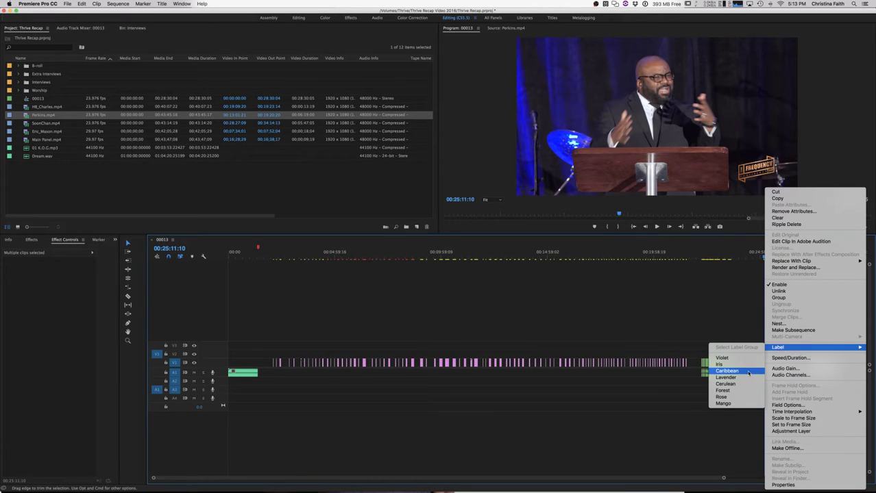
pyautogui.click(731, 405)
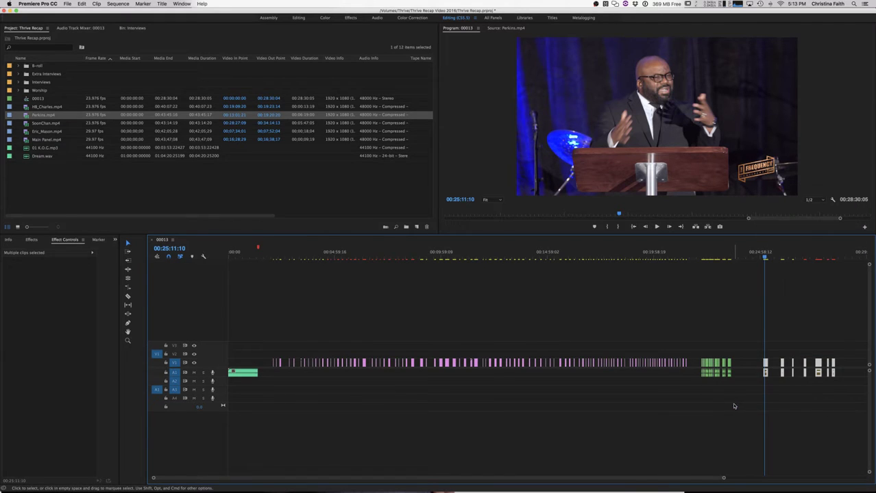
pyautogui.click(733, 408)
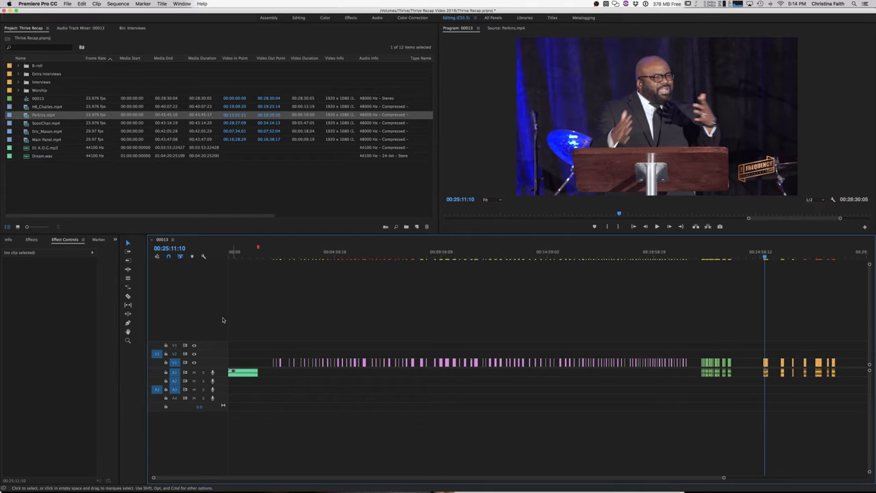
# Assign the Violet label colour to the music clip at the start of the sequence, and deselect it.
pyautogui.click(252, 375)
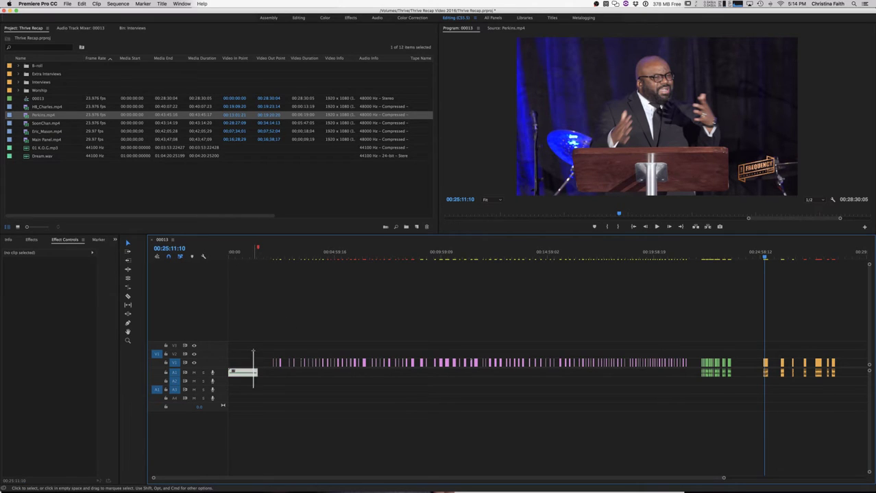
pyautogui.rightClick(250, 373)
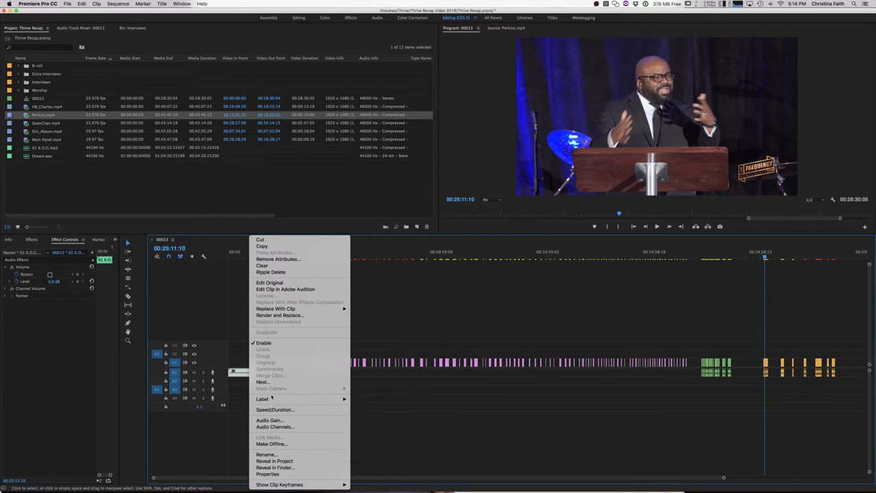
pyautogui.moveTo(278, 398)
pyautogui.click(370, 410)
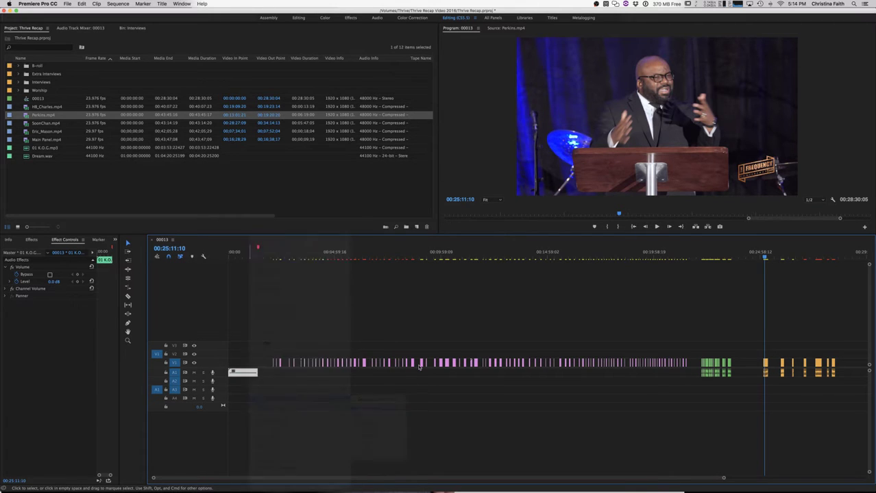
pyautogui.click(321, 323)
# Move the music clip down to audio track A2, keeping it at the sequence start, and lock that track.
pyautogui.moveTo(243, 373); pyautogui.dragTo(244, 381)
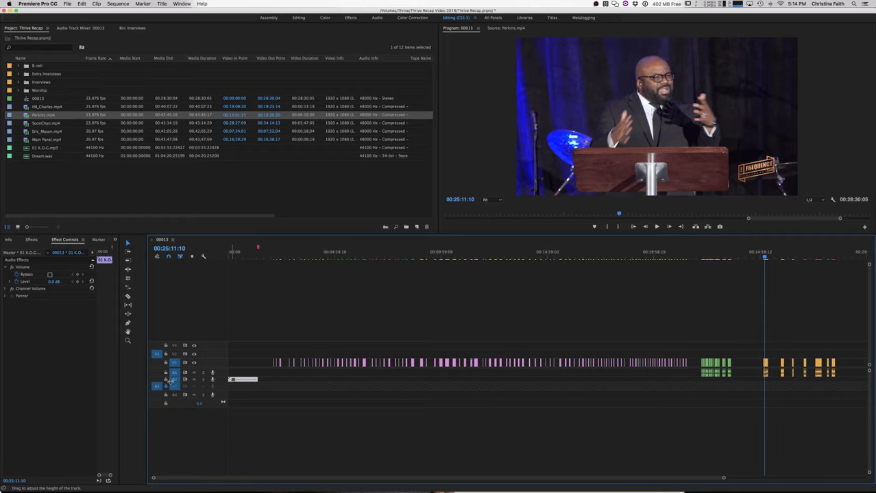
pyautogui.click(166, 383)
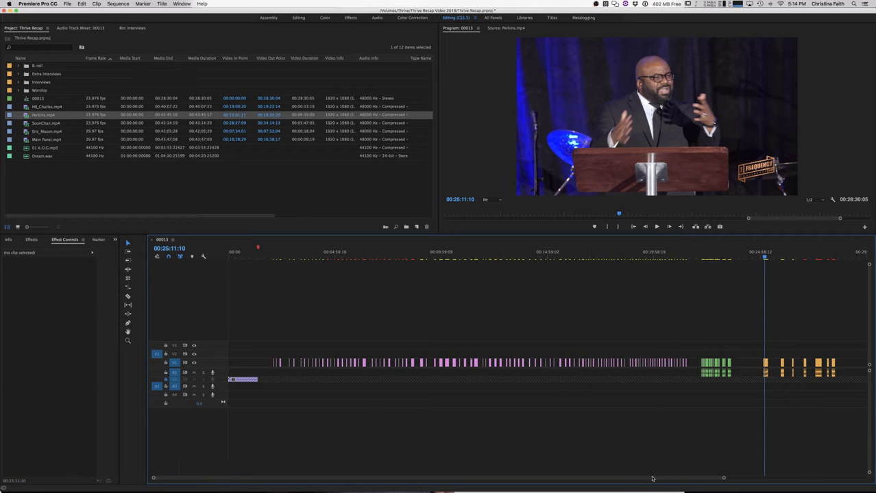
# Increase the height of audio track A2 so the music clip's waveform has more room.
pyautogui.moveTo(710, 478); pyautogui.dragTo(794, 478)
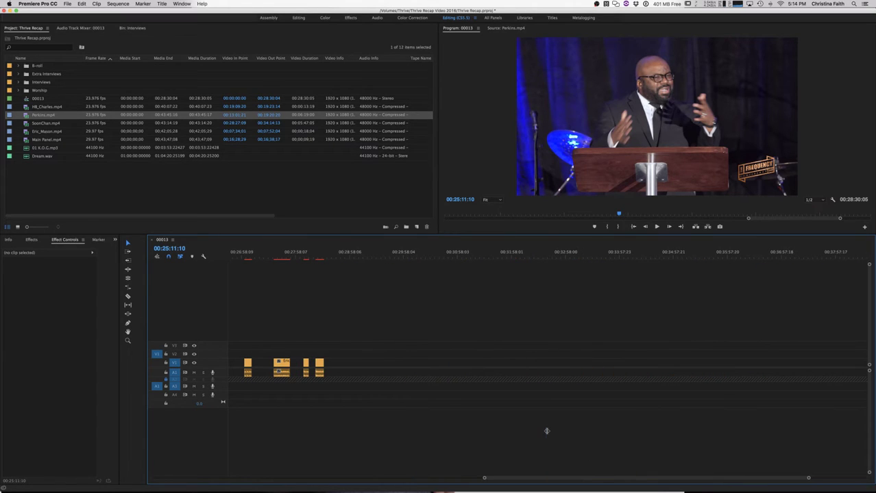
pyautogui.press('-')
pyautogui.press('-')
pyautogui.press('-')
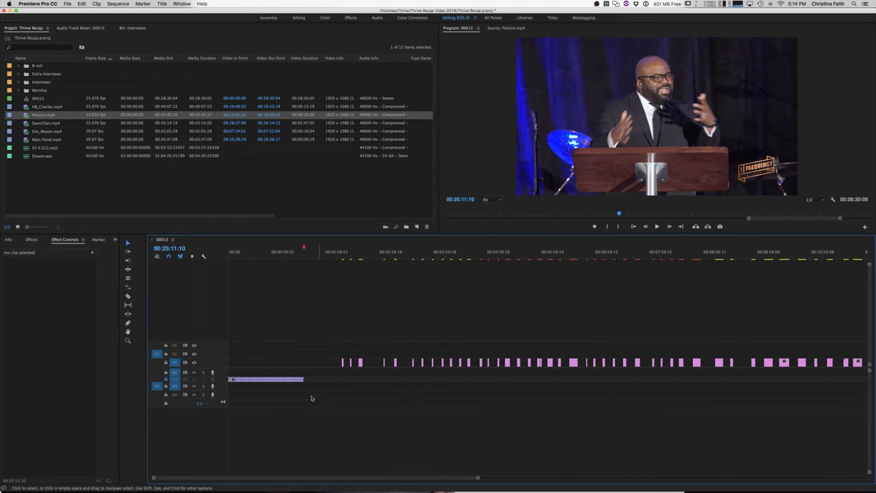
pyautogui.moveTo(217, 380); pyautogui.dragTo(217, 390)
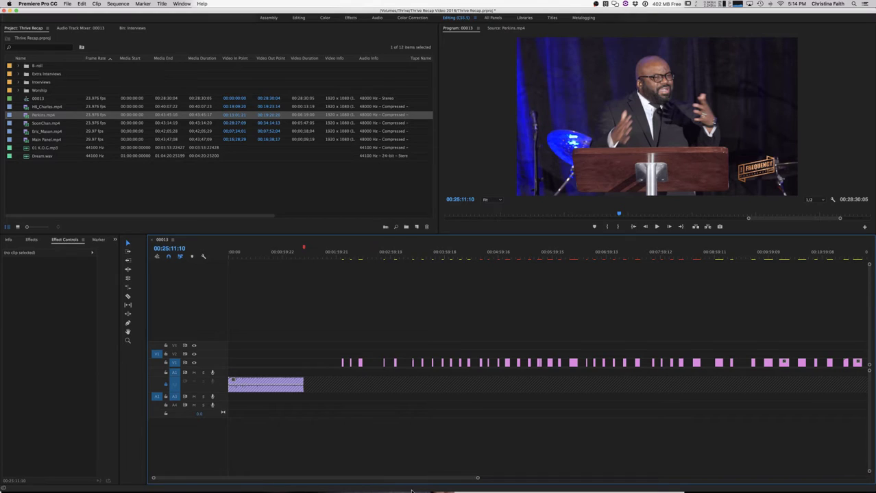
# Preview the sequence at 00:00:51:07 and scrub through the pink B-roll clip around 00:02:28.
pyautogui.click(274, 253)
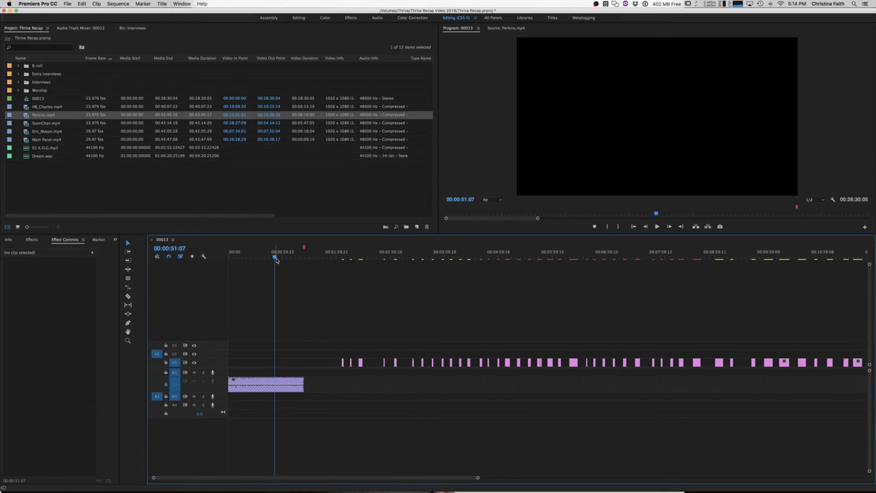
pyautogui.moveTo(355, 253); pyautogui.dragTo(361, 255)
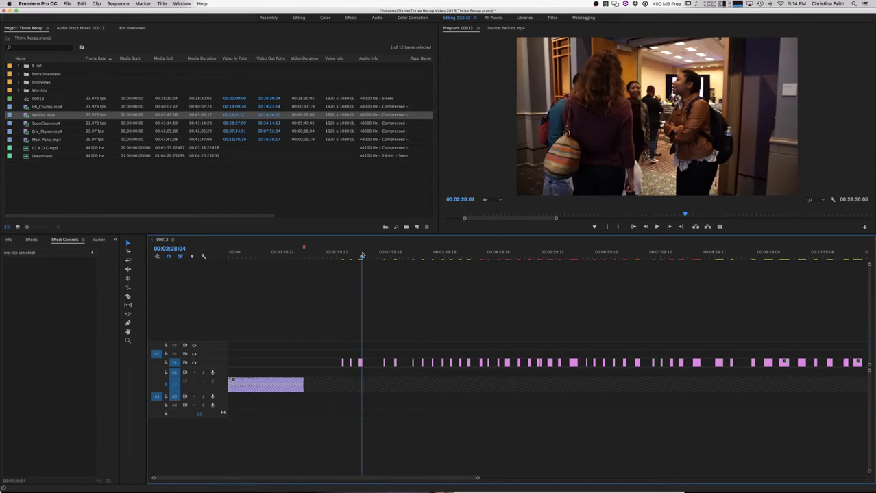
# Assign the Cerulean label colour to the third speaker video, the one below Perkins.mp4, in the project's media list.
pyautogui.click(51, 169)
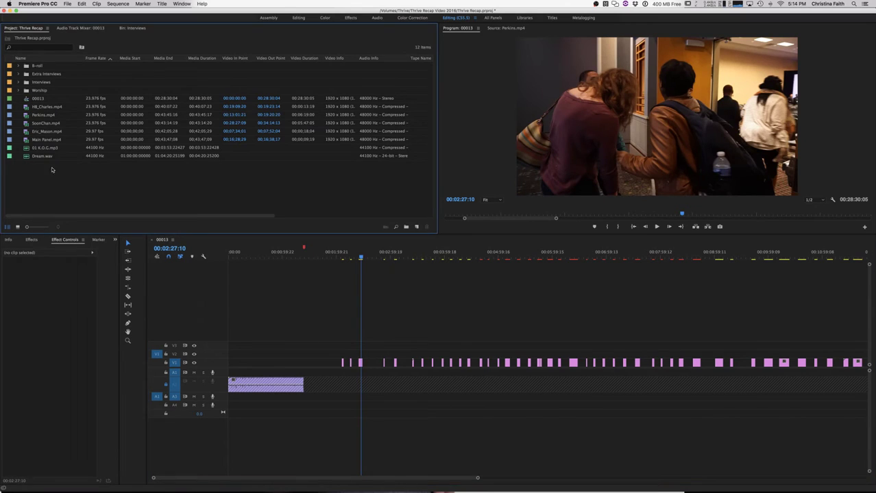
pyautogui.rightClick(45, 124)
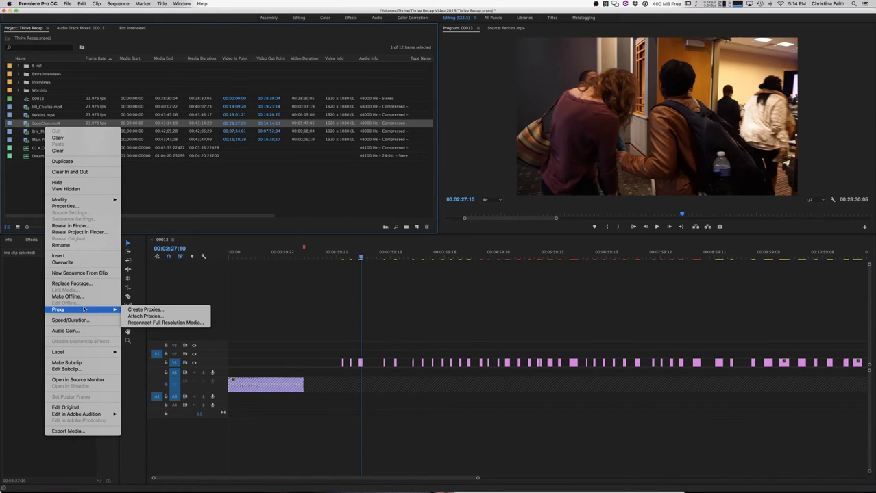
pyautogui.click(248, 193)
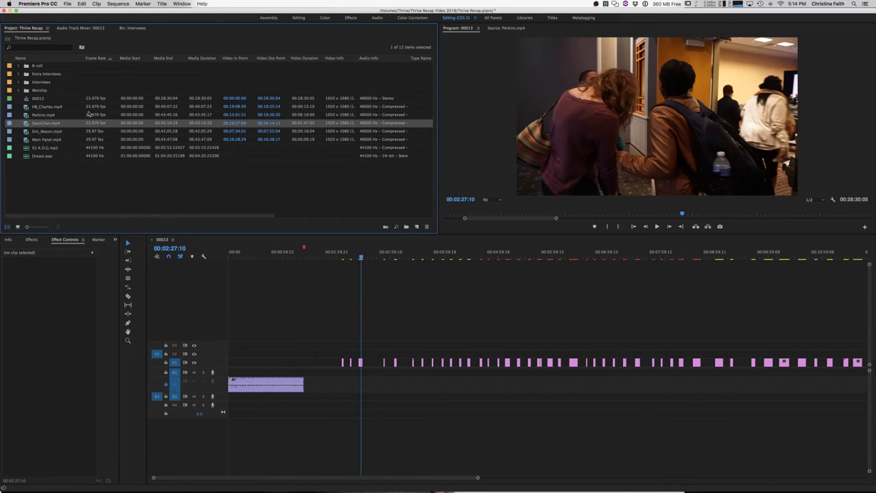
pyautogui.rightClick(48, 126)
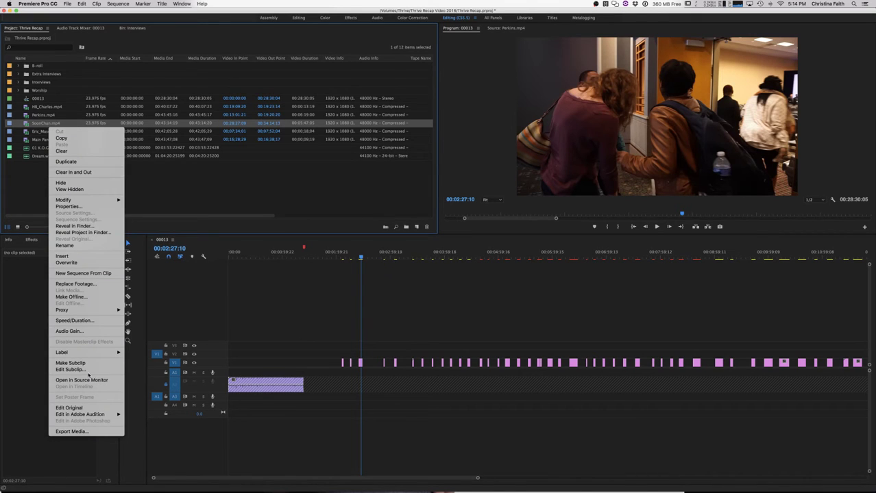
pyautogui.moveTo(96, 352)
pyautogui.click(142, 390)
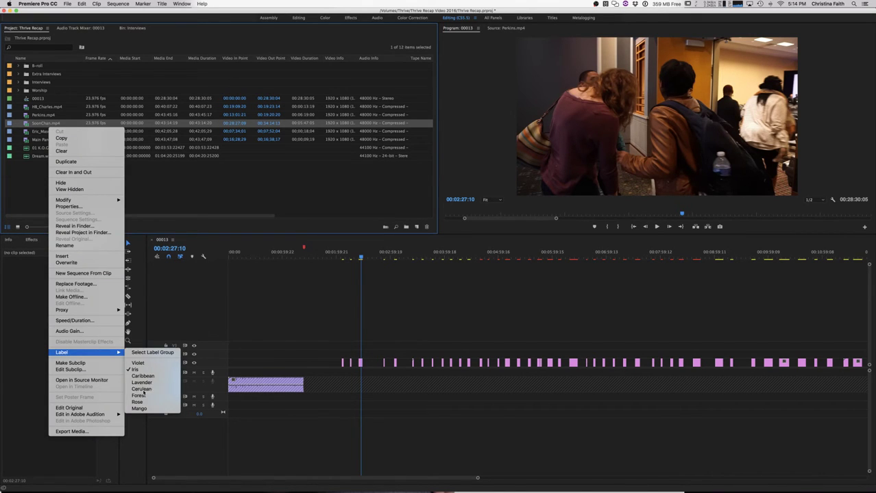
# Look over the colour-labelled clip groups across the whole sequence, and return to a closer view of the opening section.
pyautogui.moveTo(478, 480); pyautogui.dragTo(772, 477)
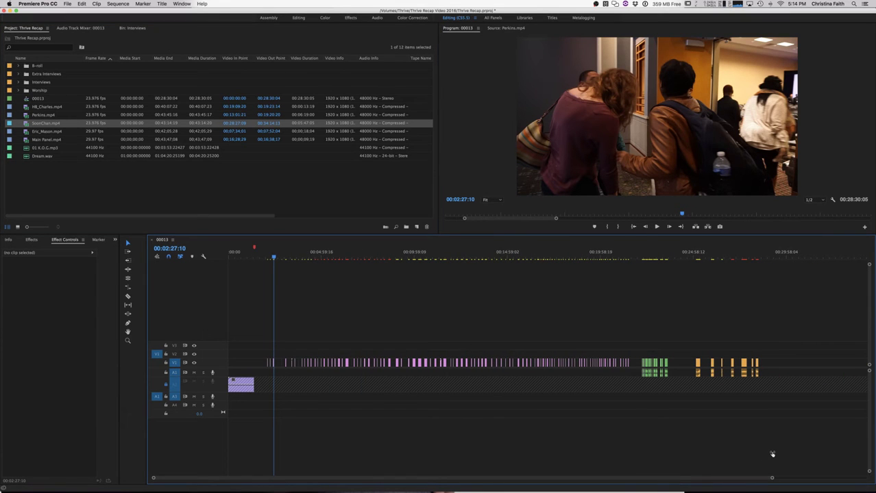
pyautogui.press('=')
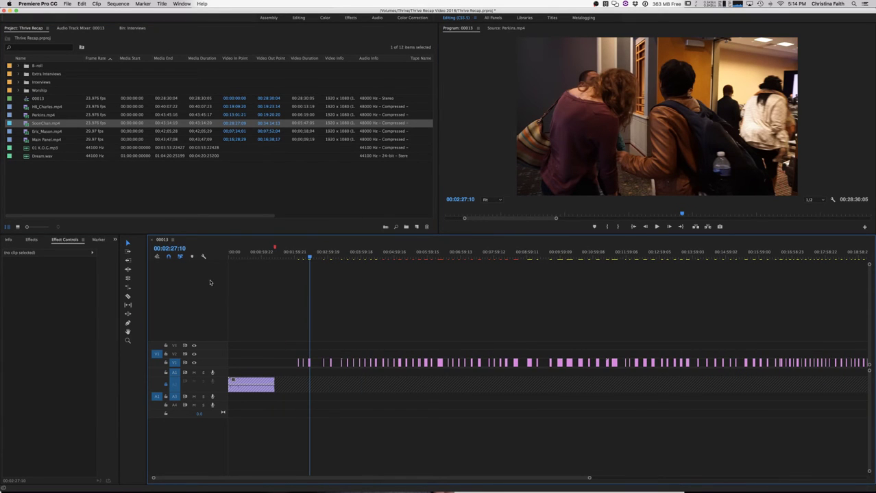